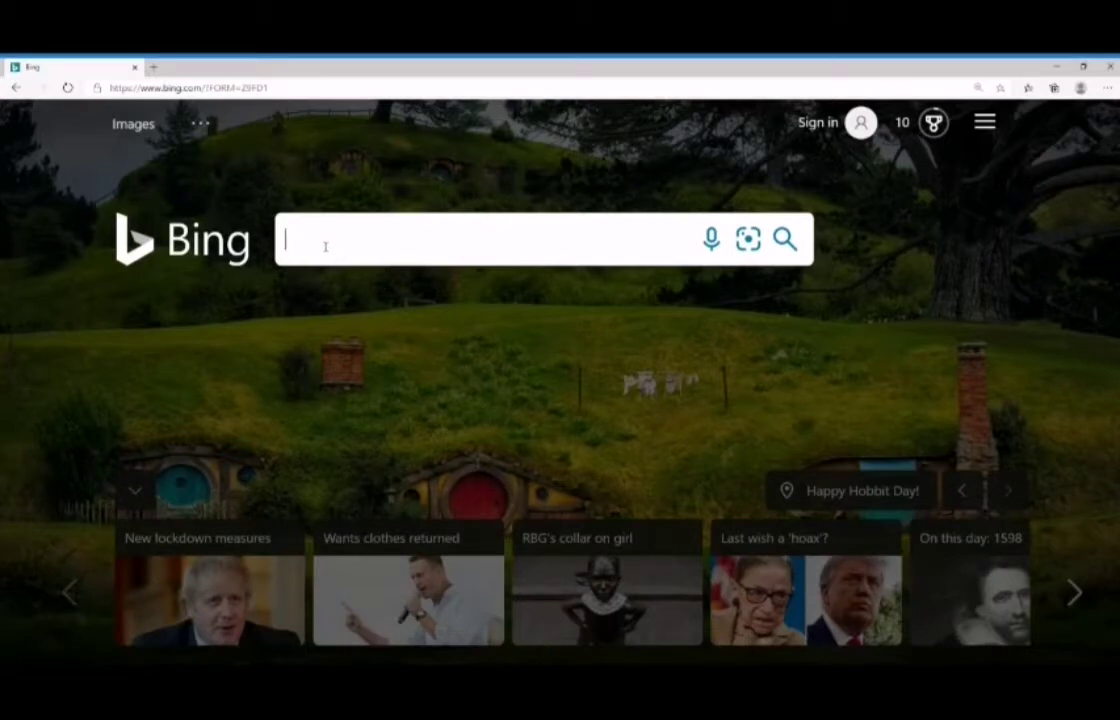
Step: Search Bing for 'myon uk'
{"action": "type", "text": "my"}
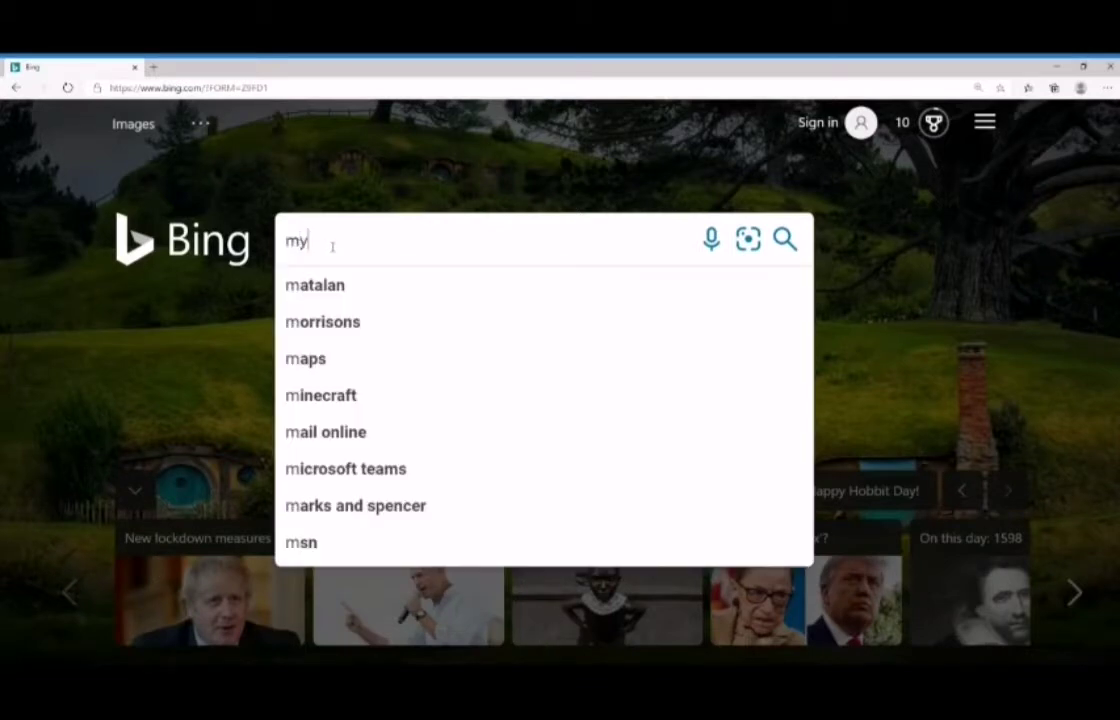
{"action": "type", "text": "on "}
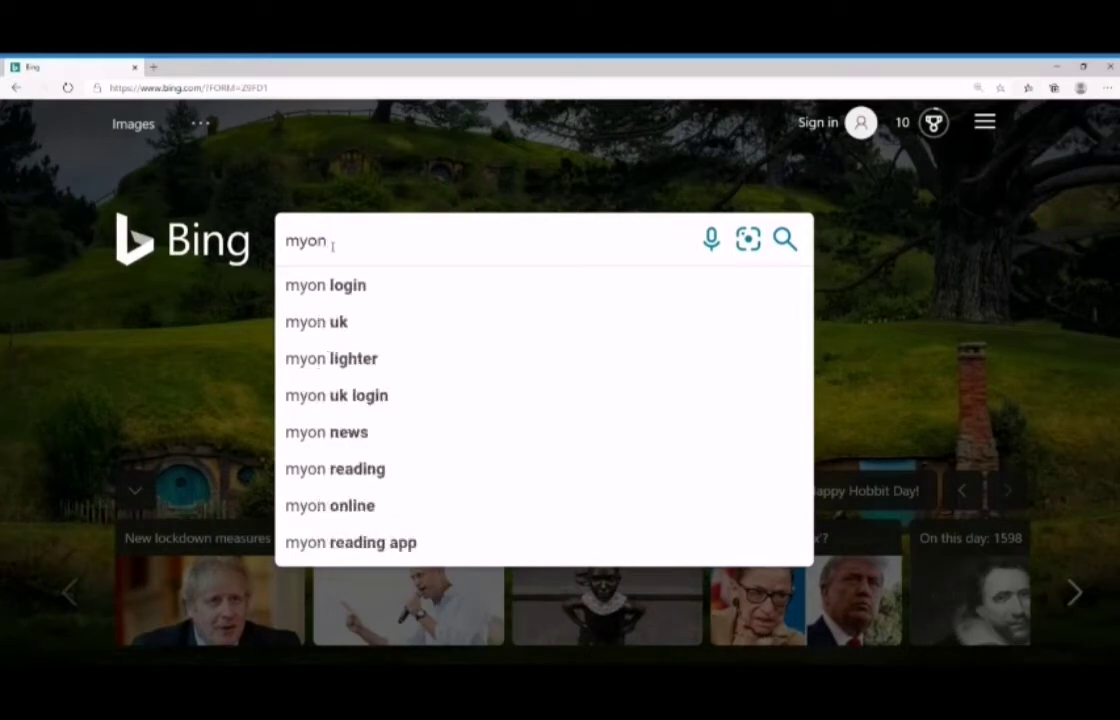
{"action": "type", "text": "uk"}
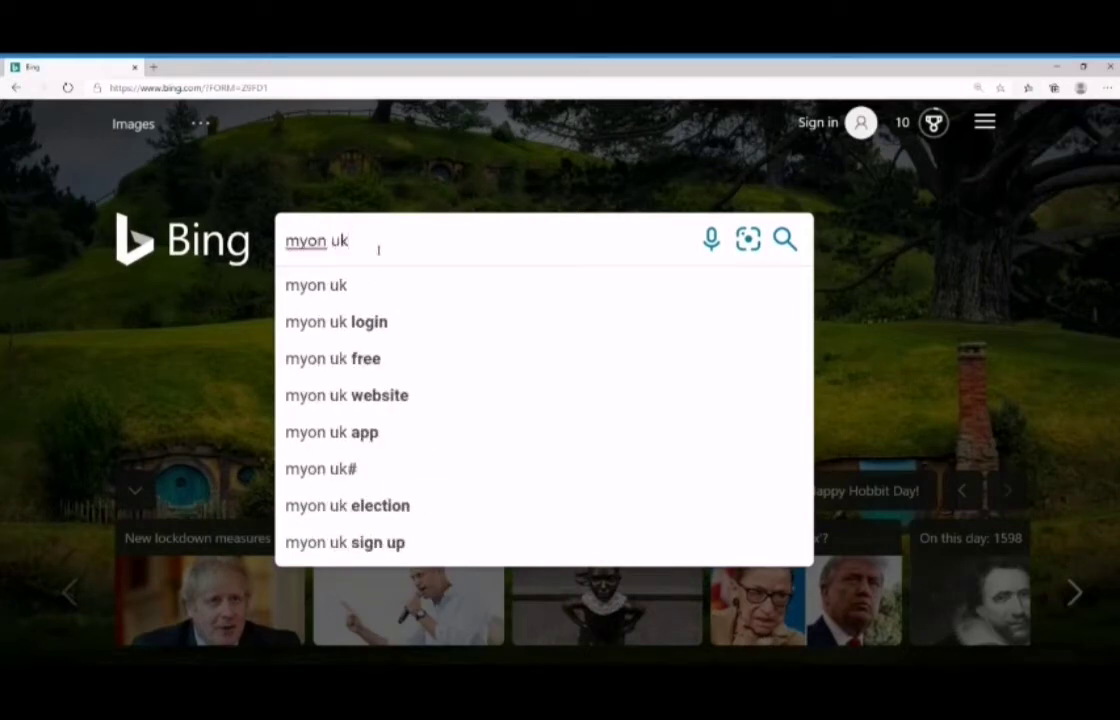
{"action": "key", "text": "Return"}
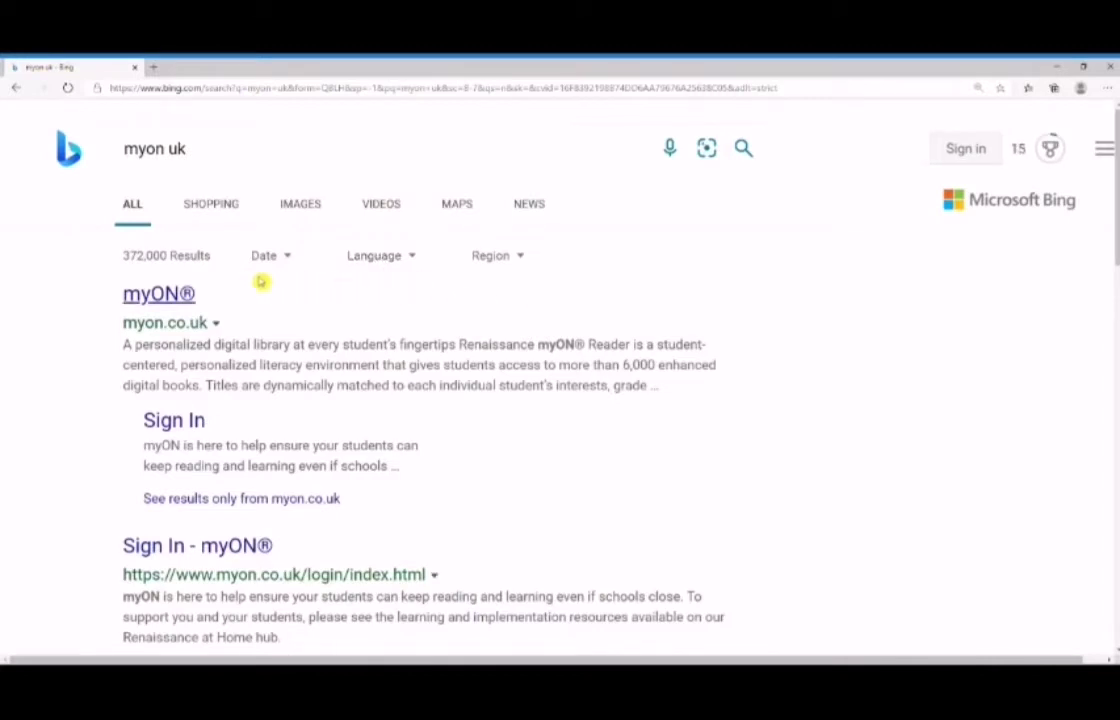
Step: Open the myON® result at myon.co.uk and go to its myON Login page
{"action": "left_click", "coordinate": [165, 296]}
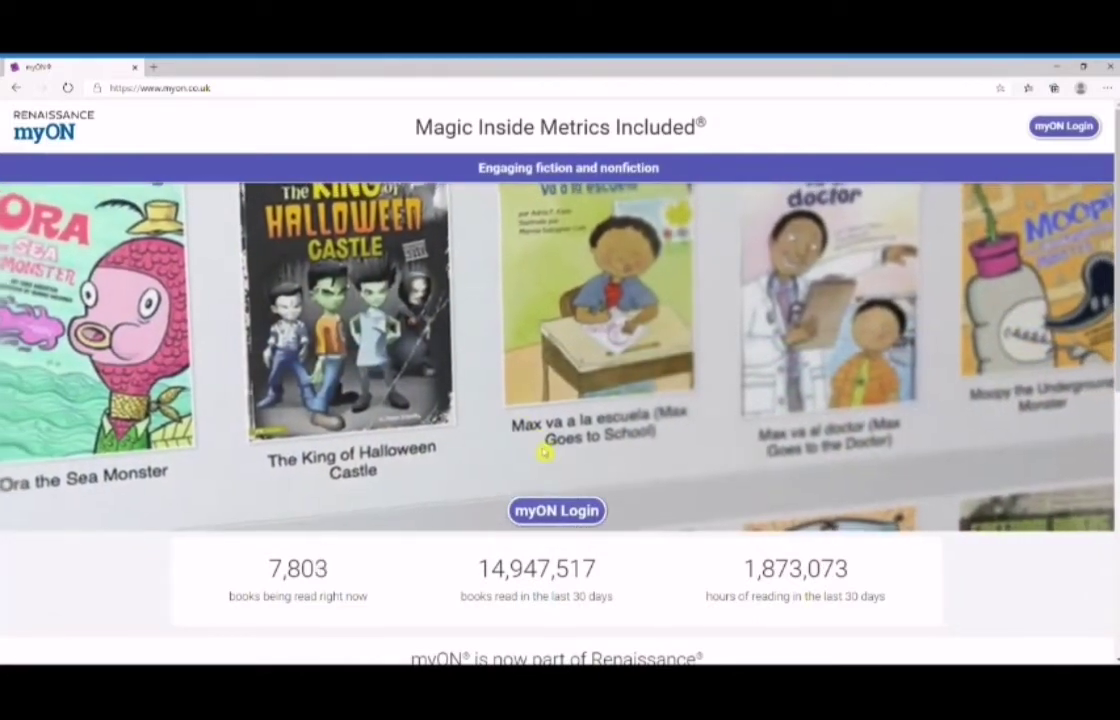
{"action": "left_click", "coordinate": [563, 512]}
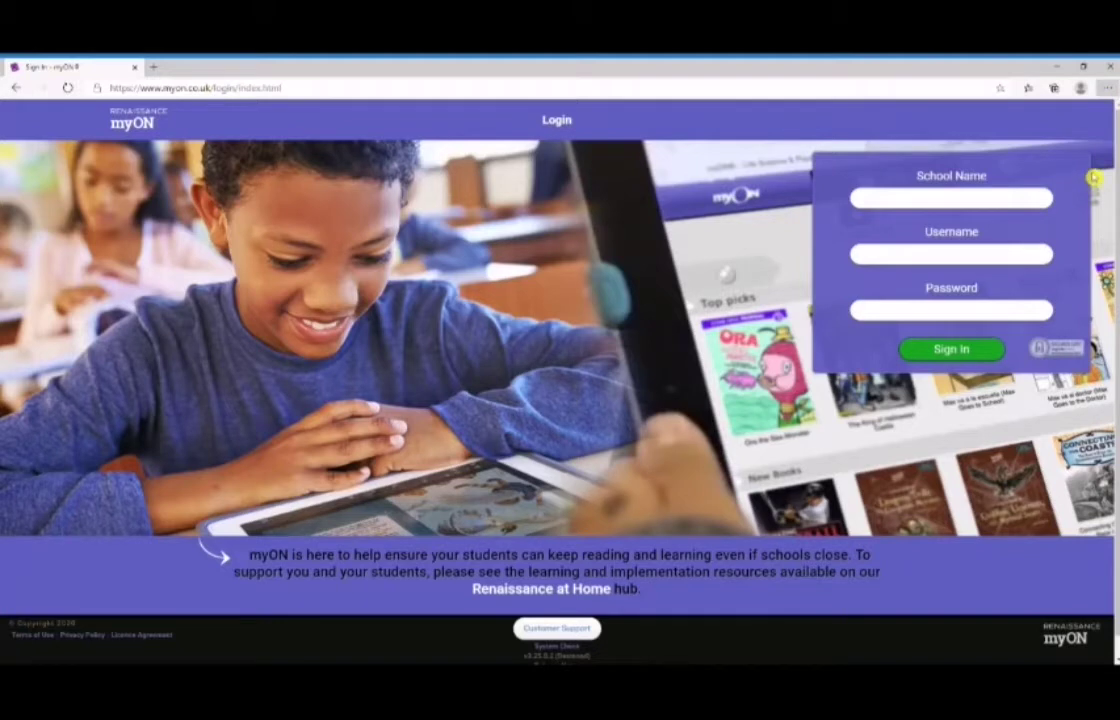
Step: Zoom in the login page and choose 'Fortis Academy' as the School Name
{"action": "key", "text": "ctrl+plus"}
{"action": "key", "text": "ctrl+plus"}
{"action": "key", "text": "ctrl+plus"}
{"action": "key", "text": "ctrl+plus"}
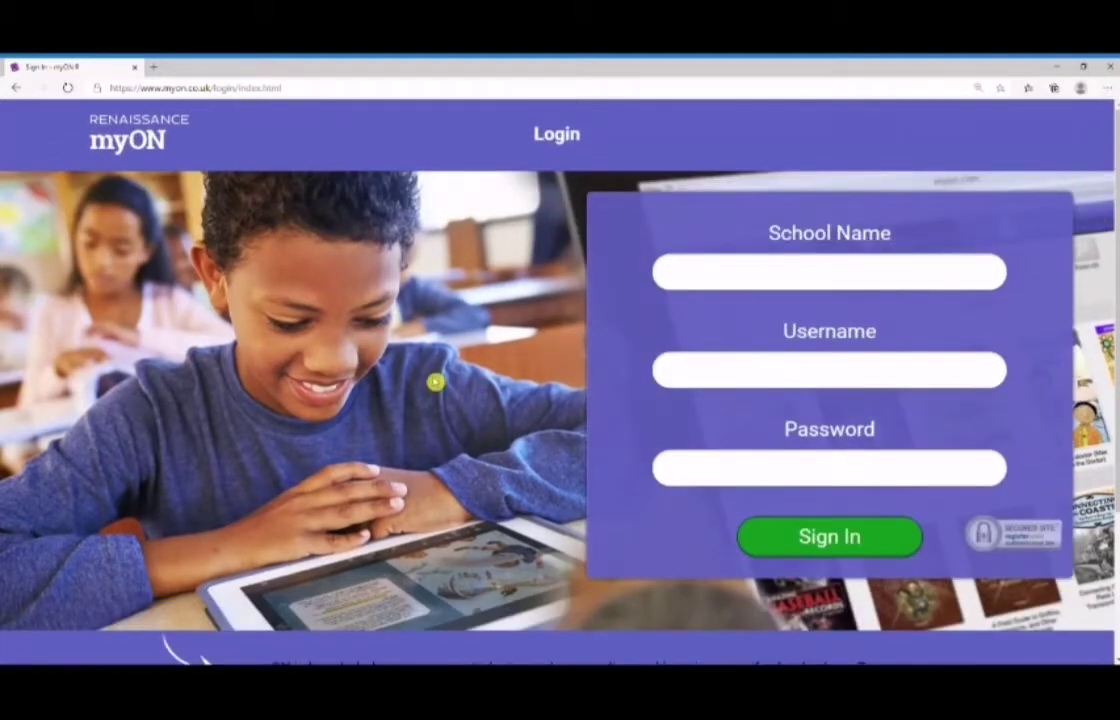
{"action": "left_click", "coordinate": [677, 274]}
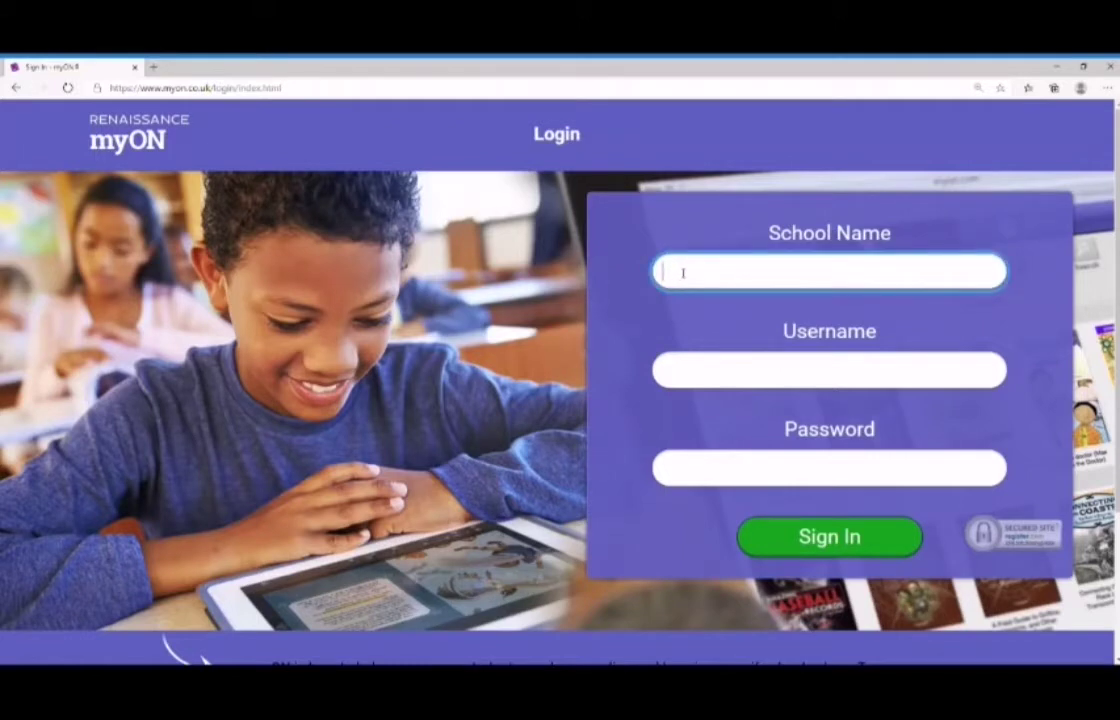
{"action": "type", "text": "Fortis"}
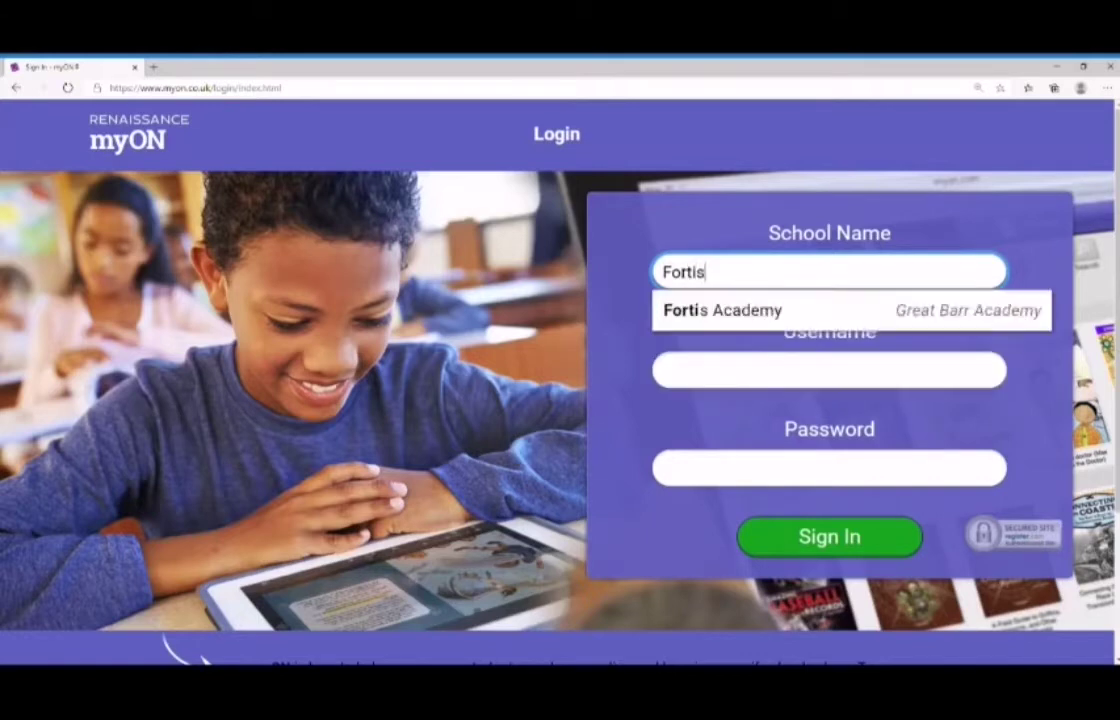
{"action": "left_click", "coordinate": [716, 312]}
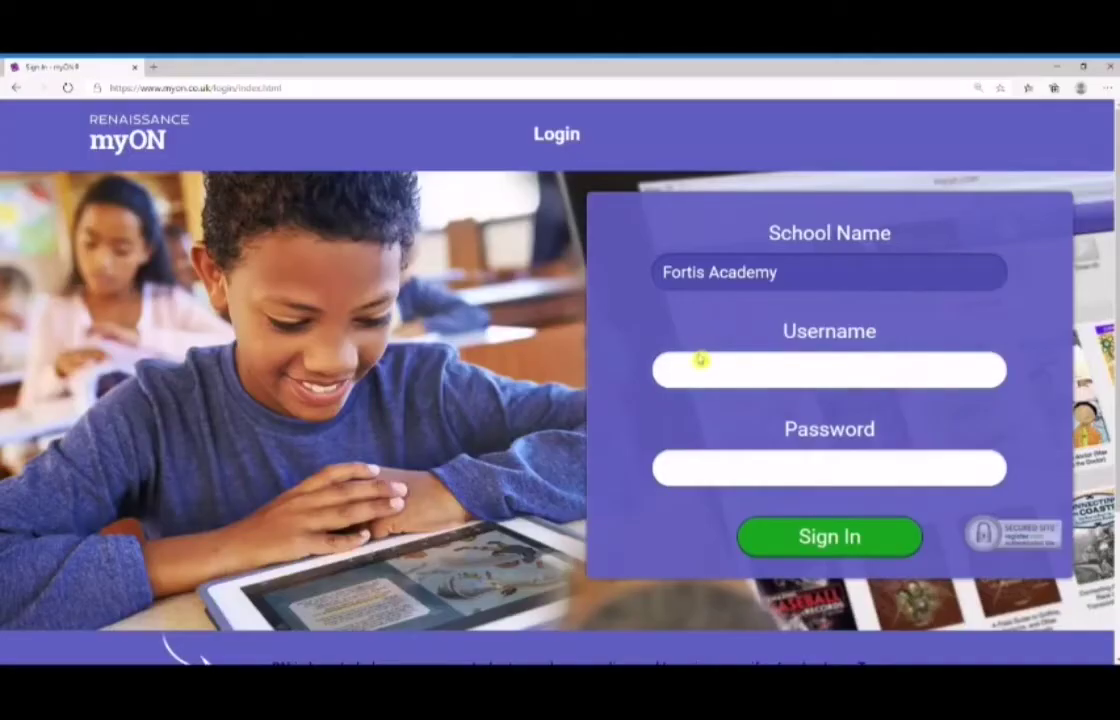
Step: Sign in to myON by entering the student's username and account password
{"action": "left_click", "coordinate": [686, 374]}
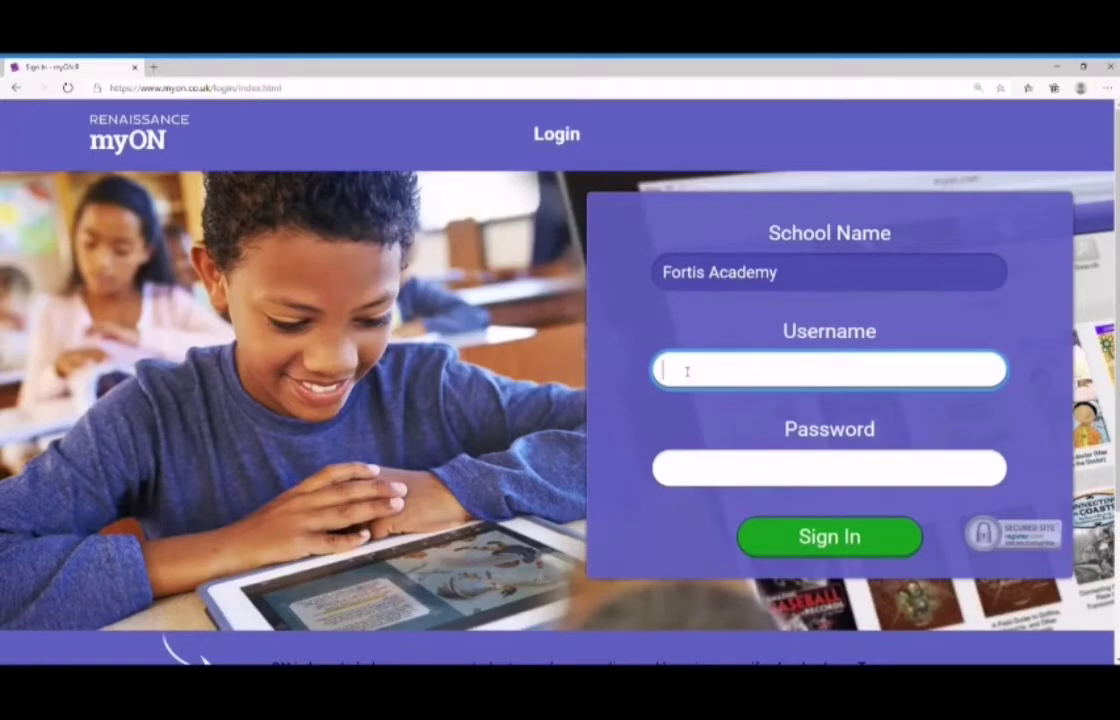
{"action": "left_click", "coordinate": [704, 472]}
{"action": "type", "text": "••••••••••"}
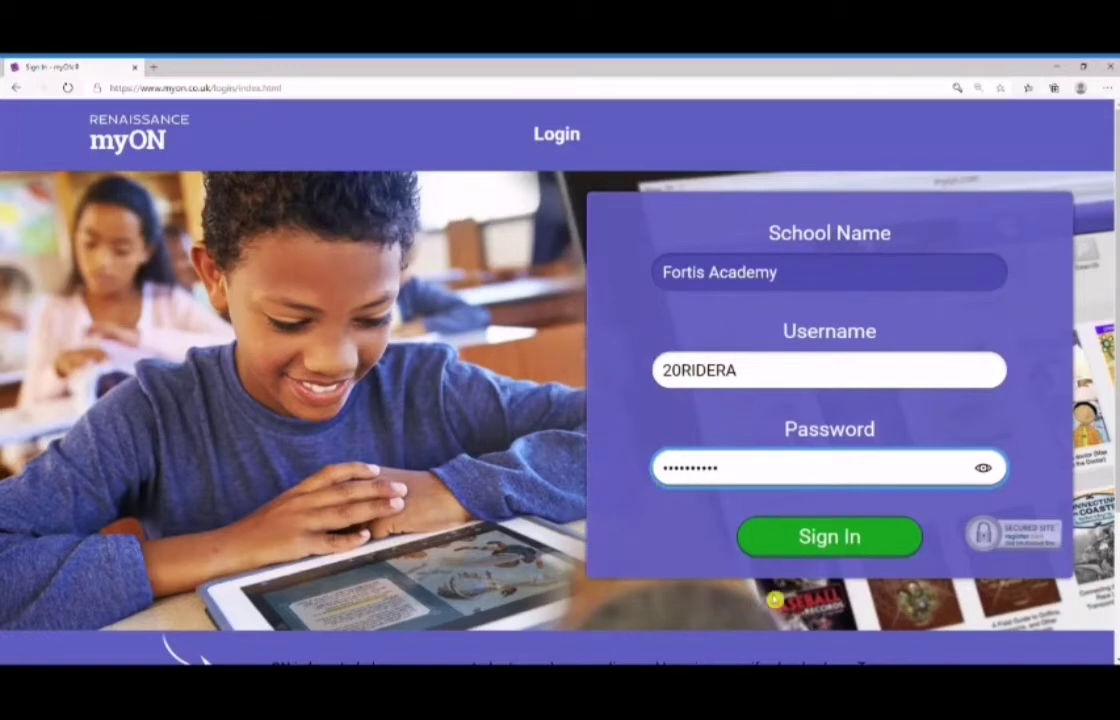
{"action": "left_click", "coordinate": [833, 541]}
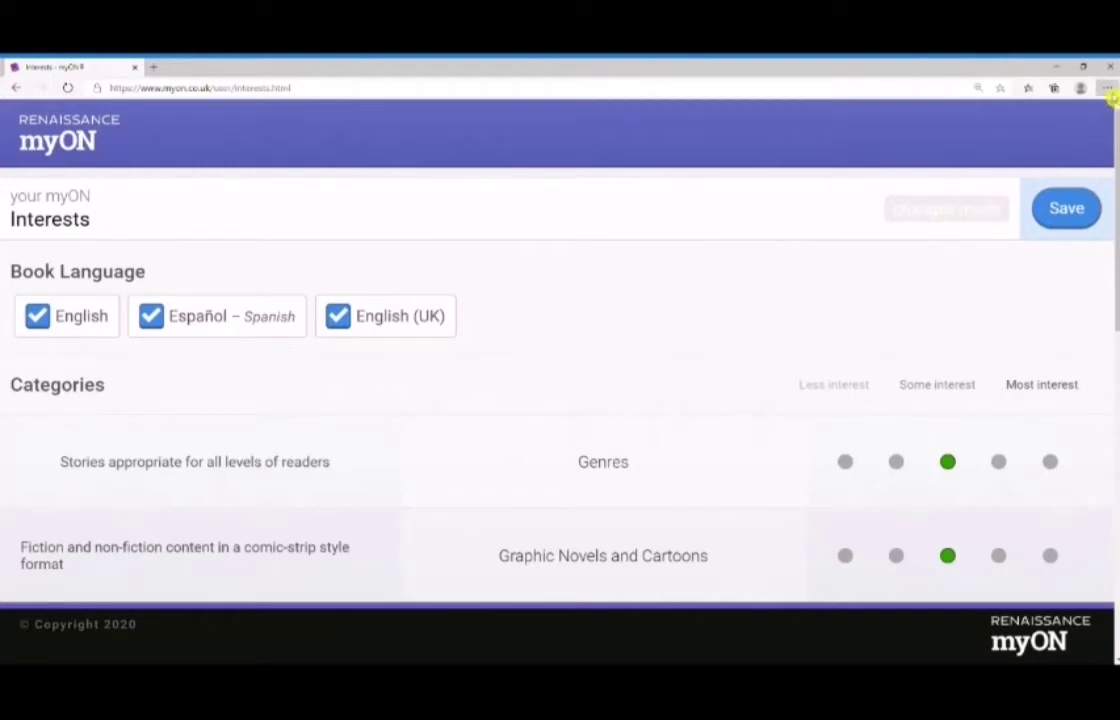
Step: Zoom the browser out and scroll down the Interests category list
{"action": "left_click", "coordinate": [1045, 177]}
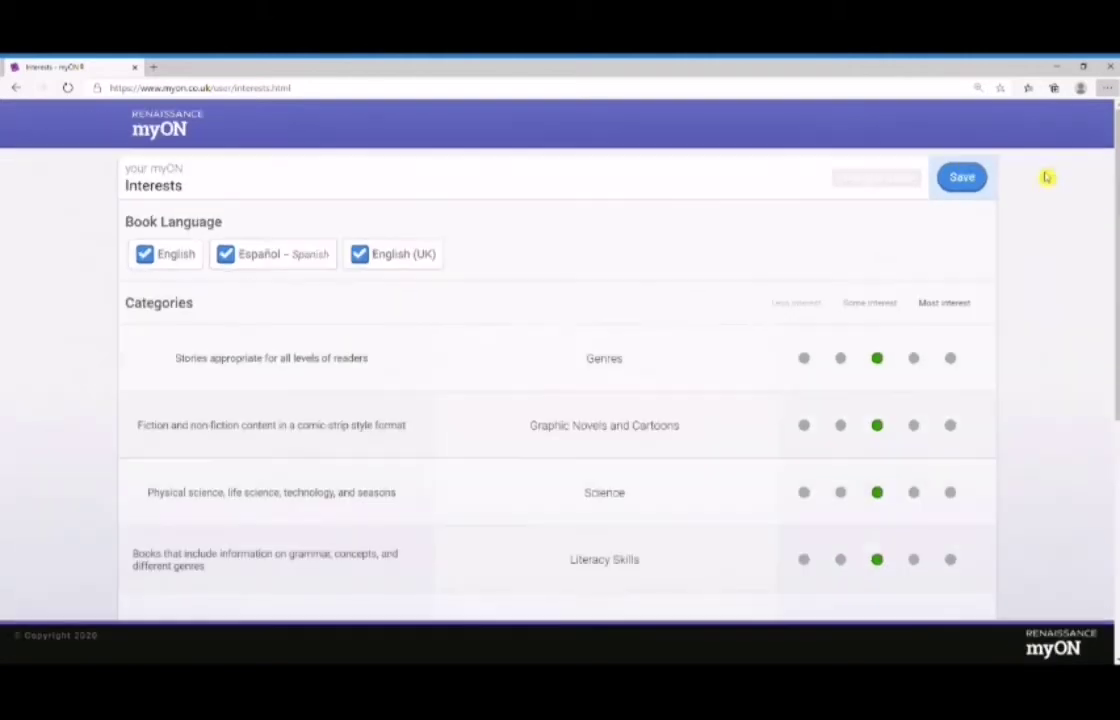
{"action": "key", "text": "ctrl+minus"}
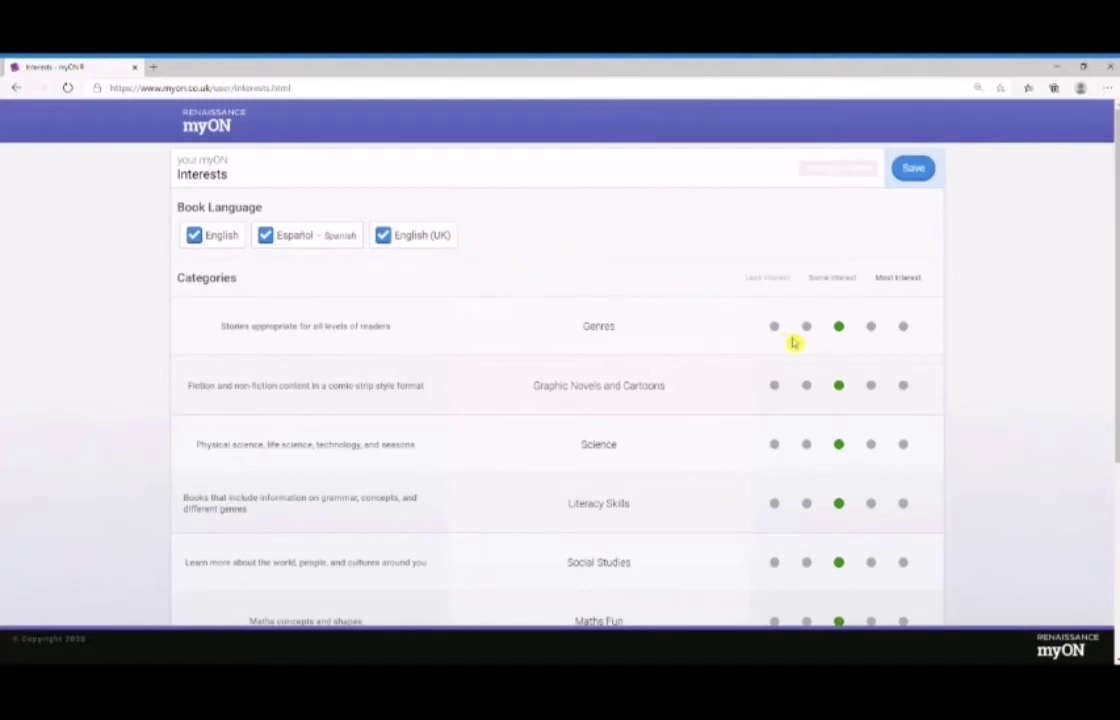
{"action": "scroll", "coordinate": [795, 344], "scroll_direction": "down", "scroll_amount": 2}
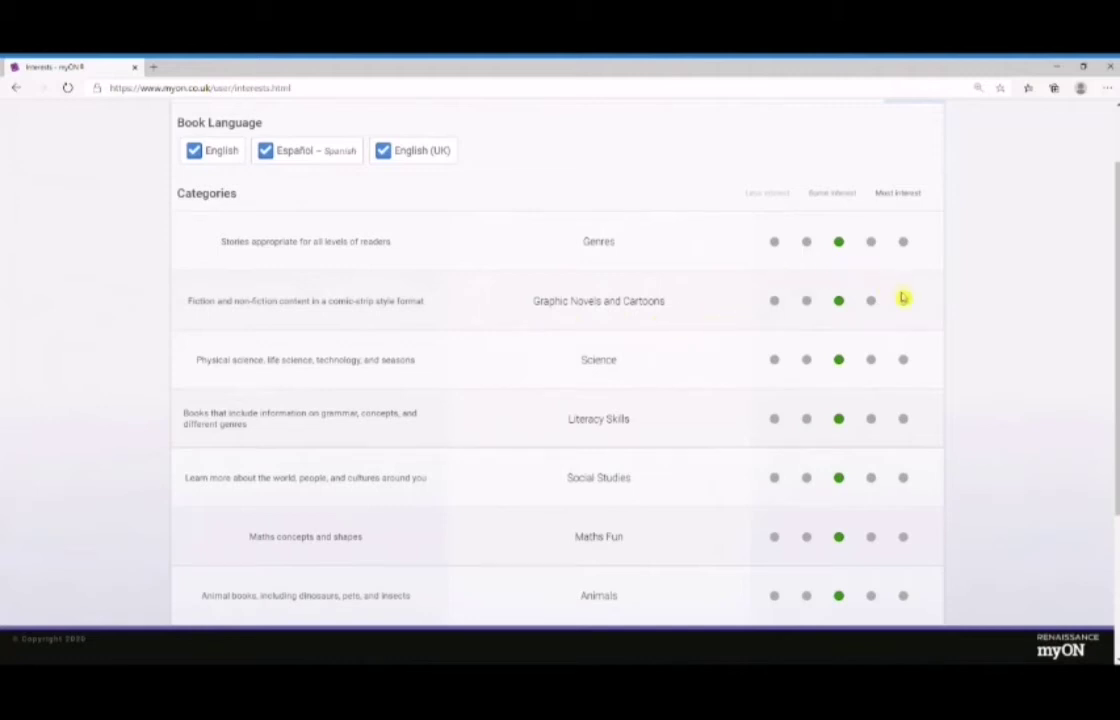
Step: Rate Graphic Novels and Cartoons highest, raise Science and Maths Fun, and lower Social Studies
{"action": "left_click", "coordinate": [905, 302]}
{"action": "left_click", "coordinate": [872, 362]}
{"action": "left_click_drag", "start_coordinate": [1116, 250], "coordinate": [1115, 337]}
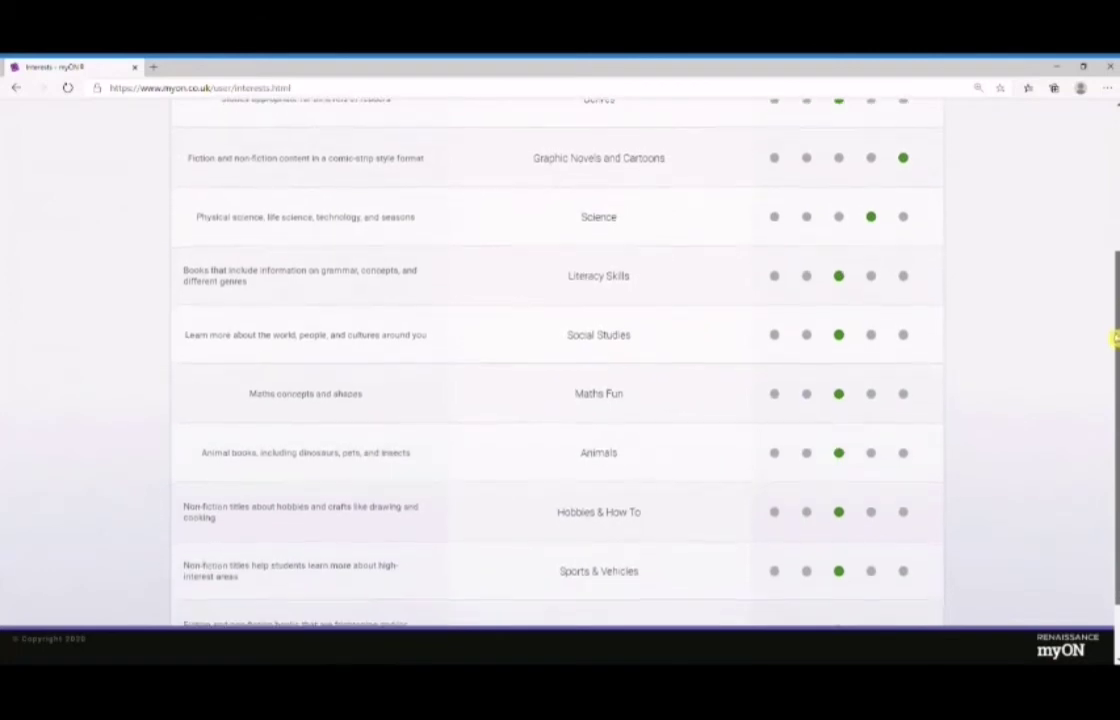
{"action": "left_click", "coordinate": [809, 338]}
{"action": "left_click", "coordinate": [871, 393]}
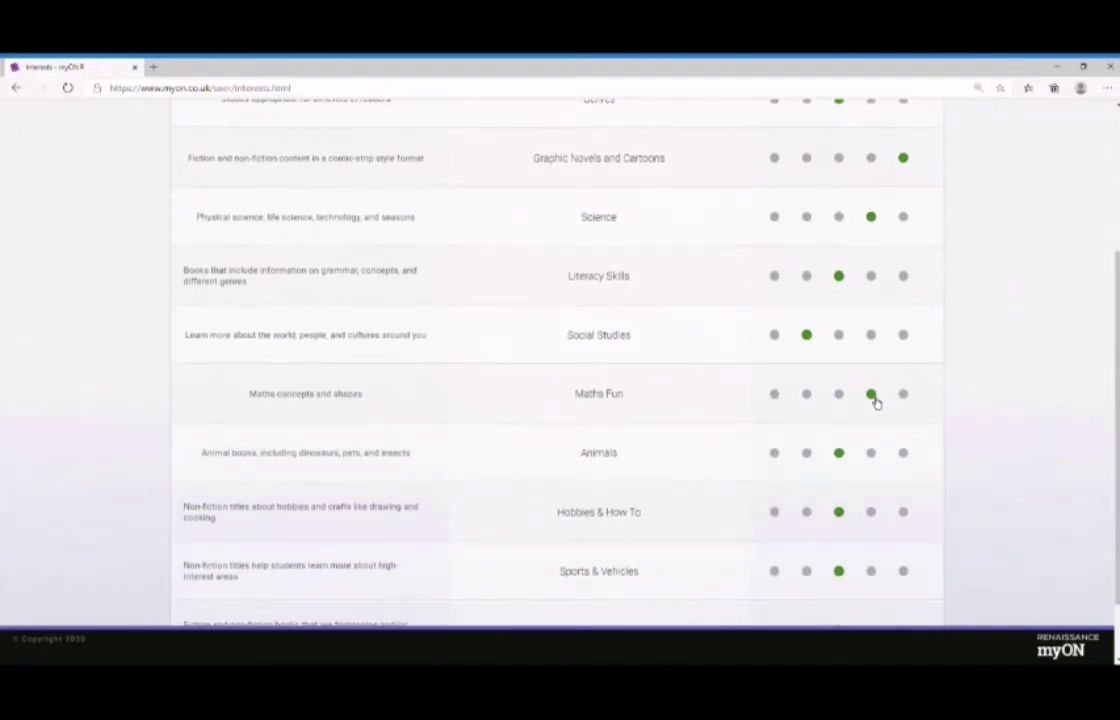
Step: Set Animals to lowest interest, lower Hobbies & How To, and raise Sports & Vehicles
{"action": "left_click", "coordinate": [776, 456]}
{"action": "left_click", "coordinate": [807, 512]}
{"action": "left_click", "coordinate": [872, 576]}
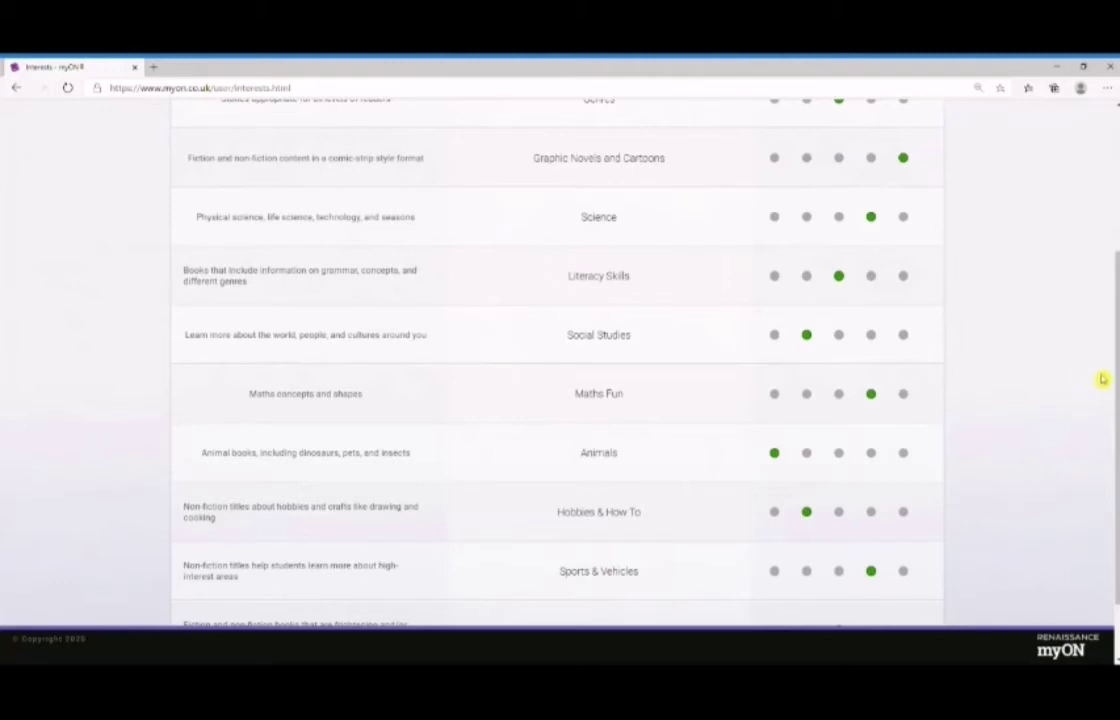
{"action": "left_click_drag", "start_coordinate": [1117, 398], "coordinate": [1116, 464]}
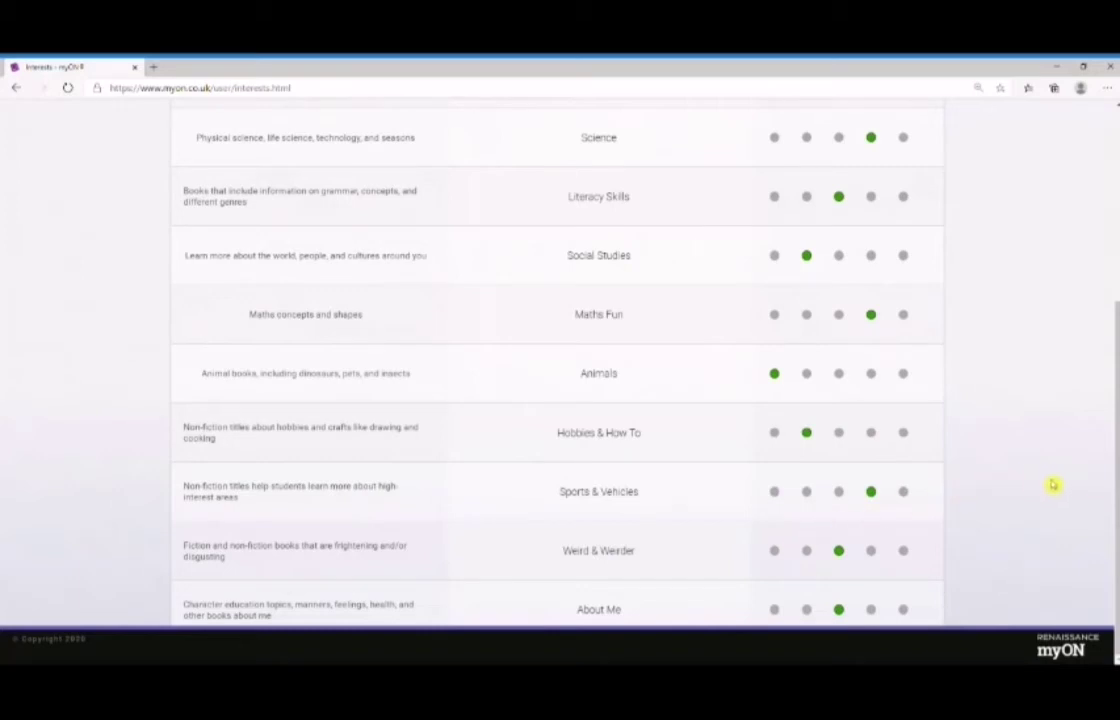
{"action": "scroll", "coordinate": [560, 340], "scroll_direction": "up", "scroll_amount": 3}
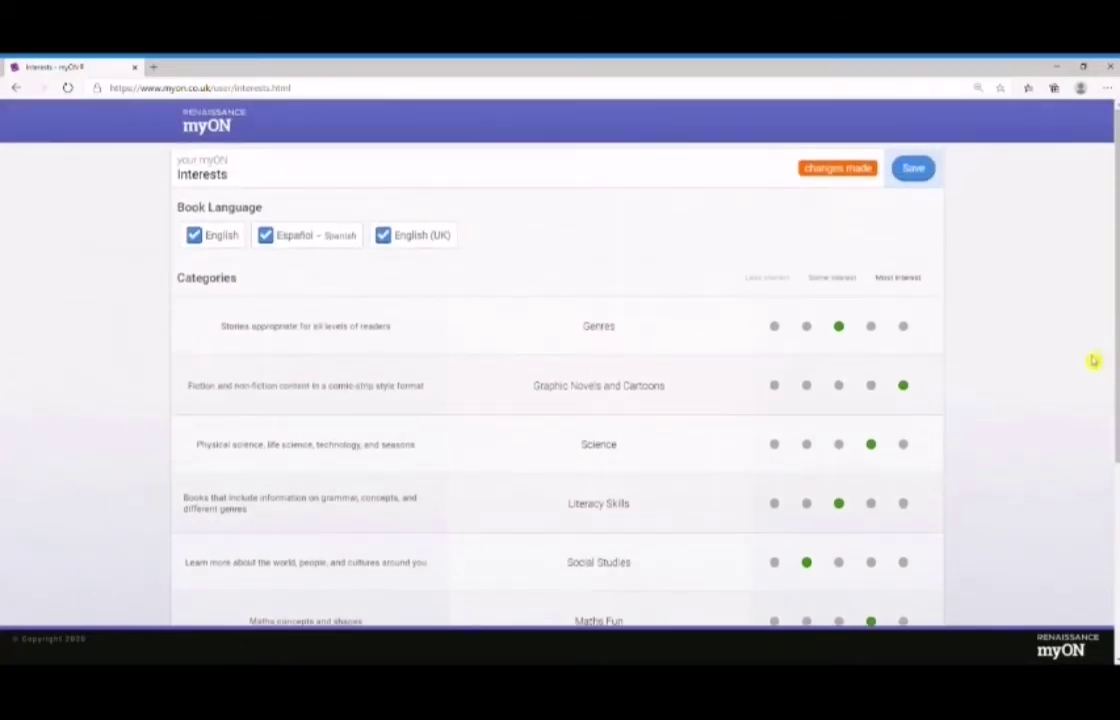
Step: Save the updated interest ratings
{"action": "left_click", "coordinate": [914, 169]}
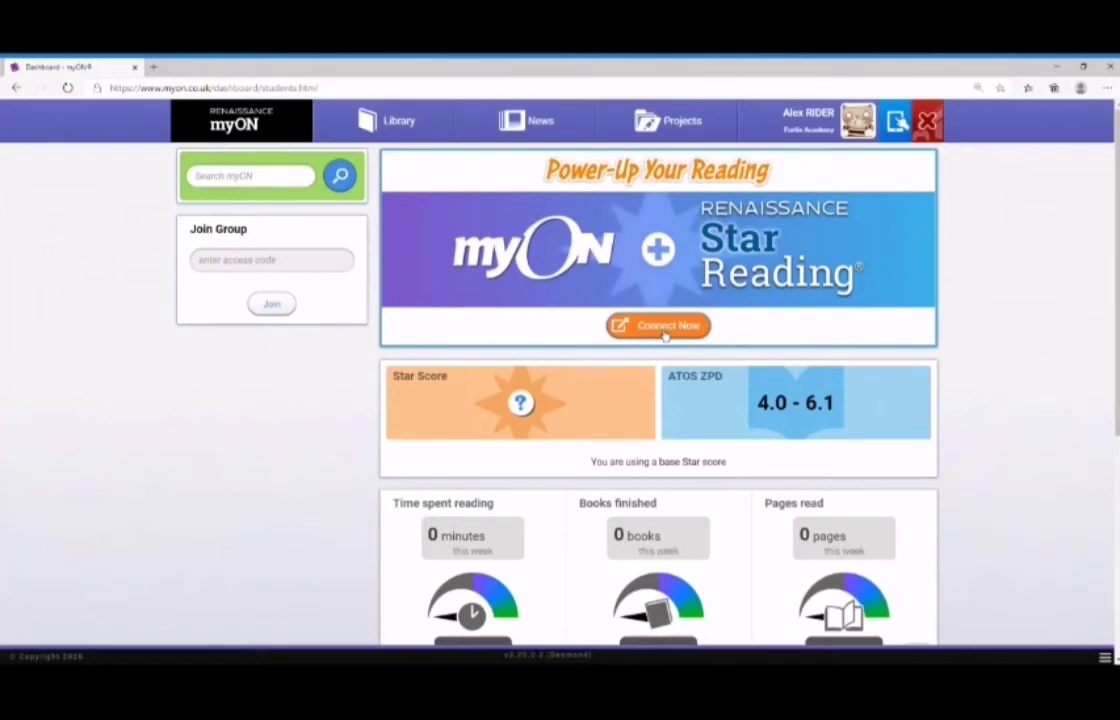
Step: Choose Connect Now on the dashboard's Star Reading banner
{"action": "left_click", "coordinate": [664, 333]}
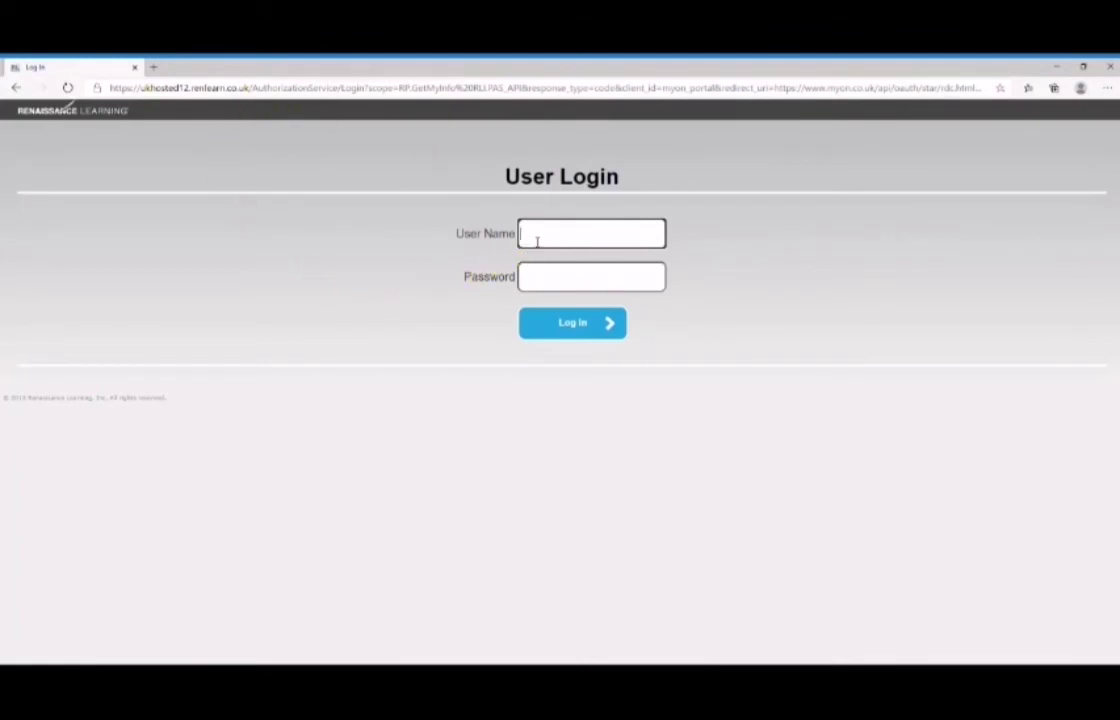
Step: Enter the student's user name and password on the Renaissance Learning login page
{"action": "key", "text": "Tab"}
{"action": "type", "text": "******"}
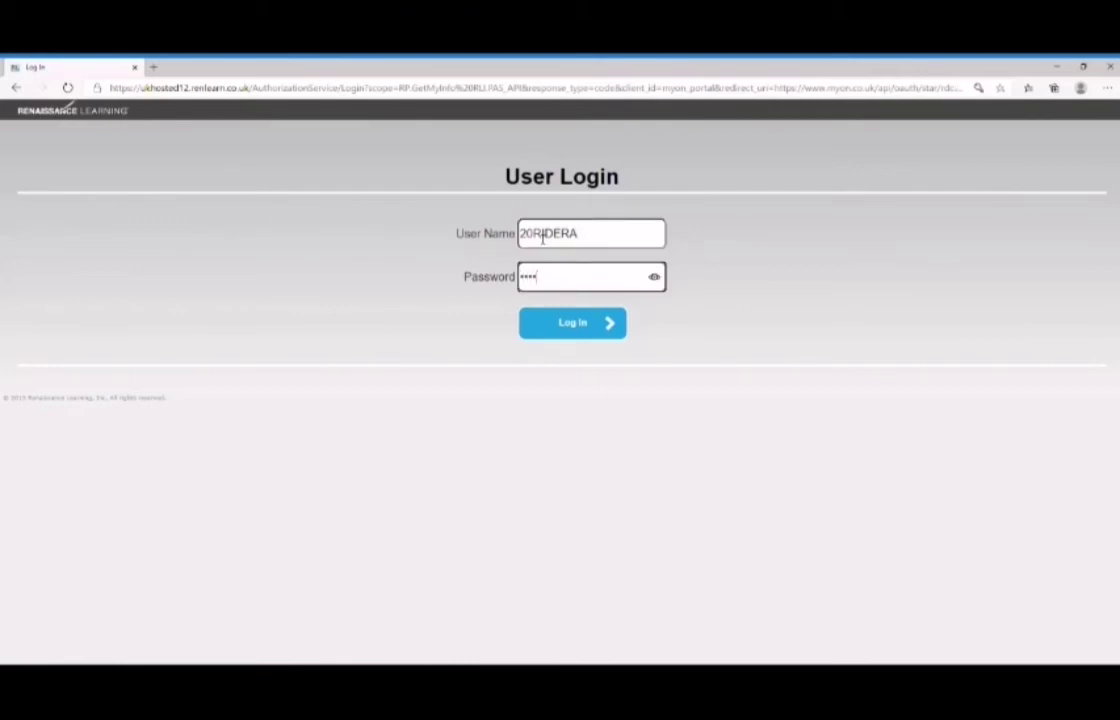
{"action": "type", "text": "**"}
Step: Log in to Renaissance Learning and allow myON access to profile and performance data
{"action": "left_click", "coordinate": [591, 332]}
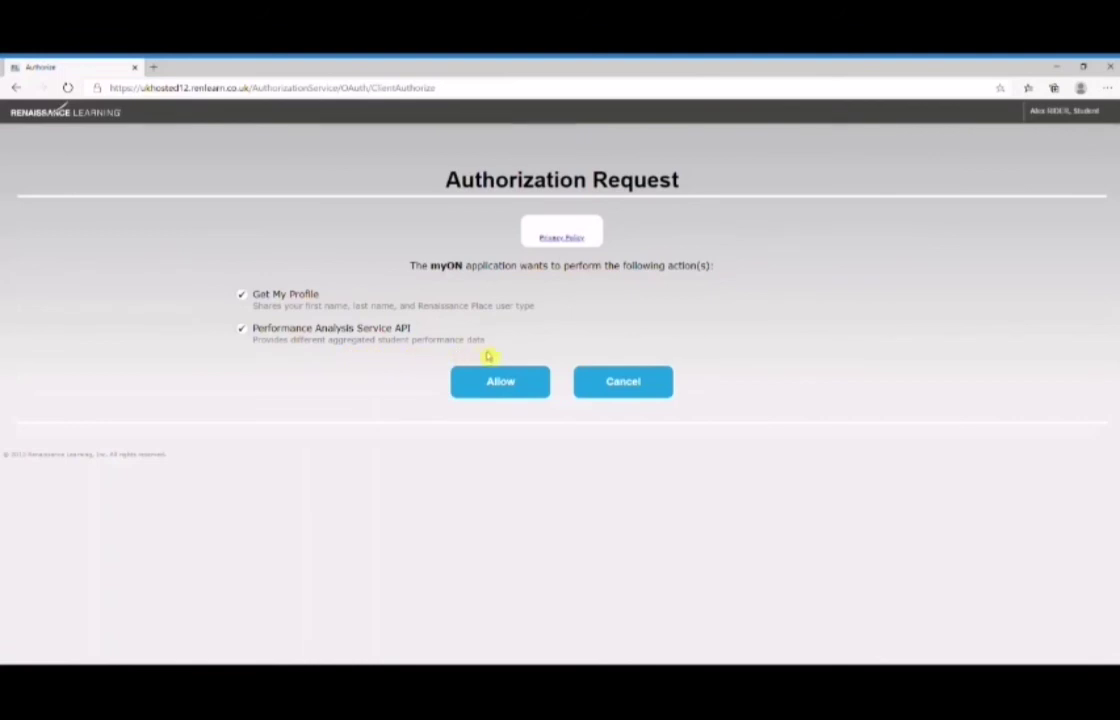
{"action": "left_click", "coordinate": [507, 388]}
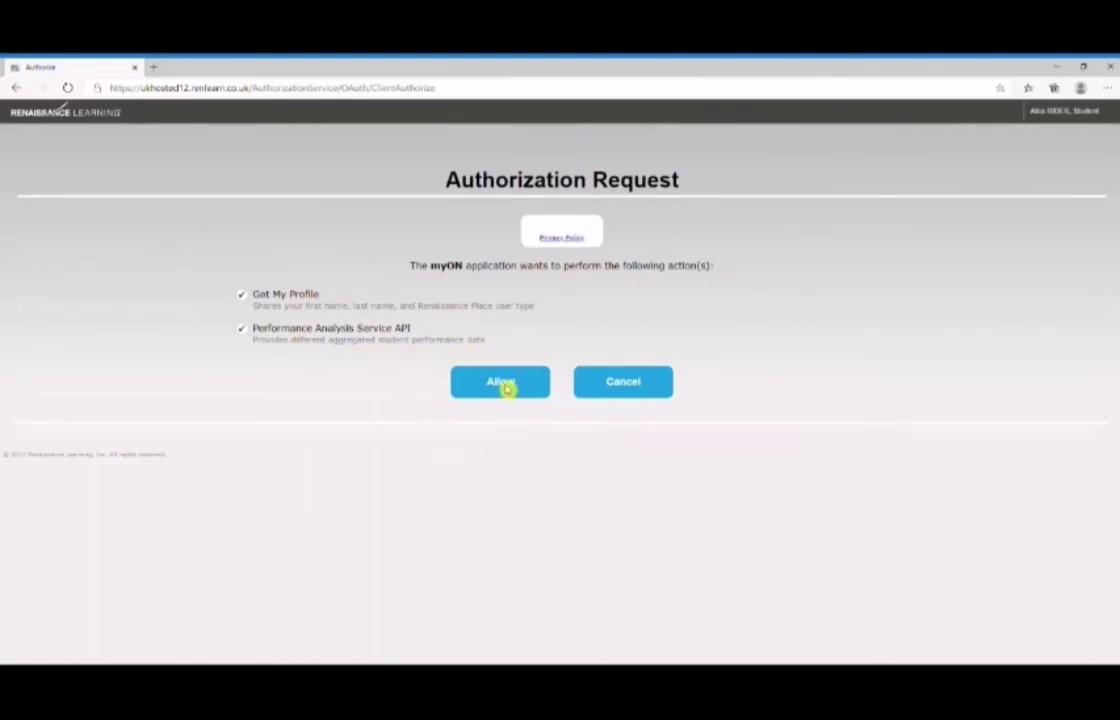